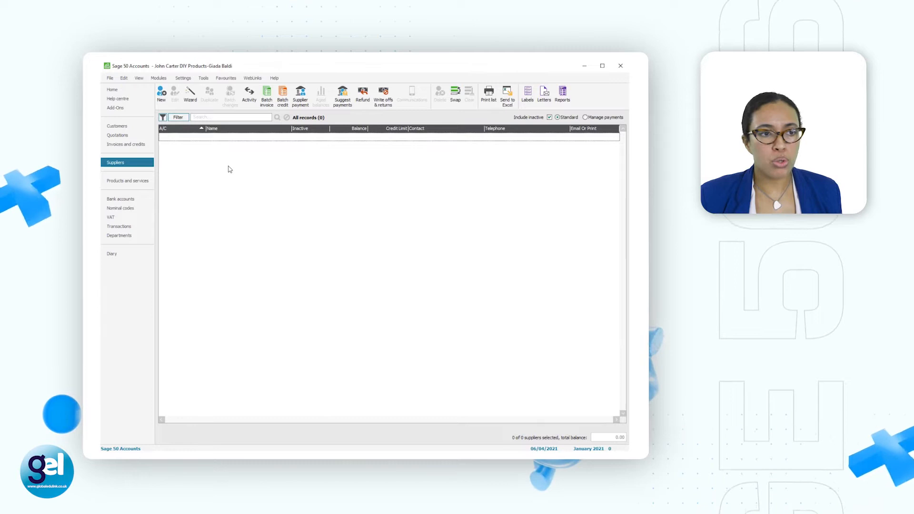
Step: Create a new supplier record with its account code and the company name Eleanor First Services Ltd
click(166, 102)
drag(354, 92, 399, 141)
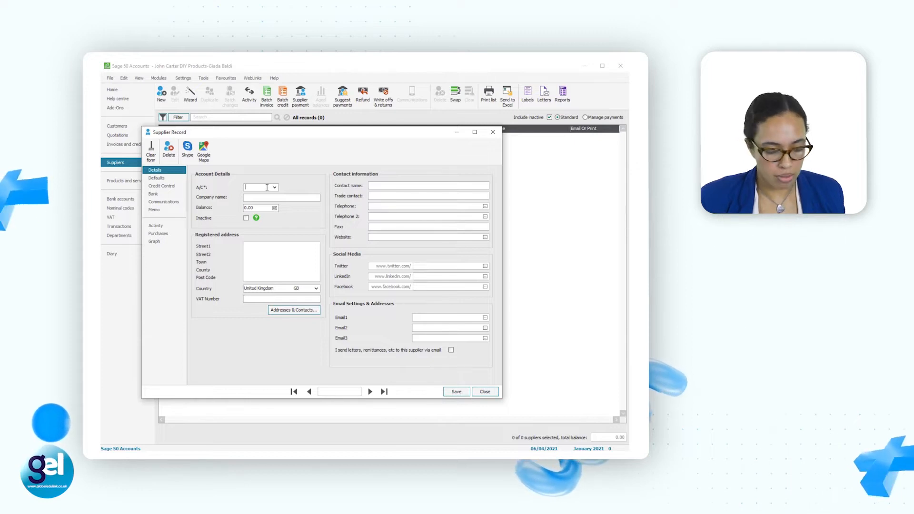
text(FF01)
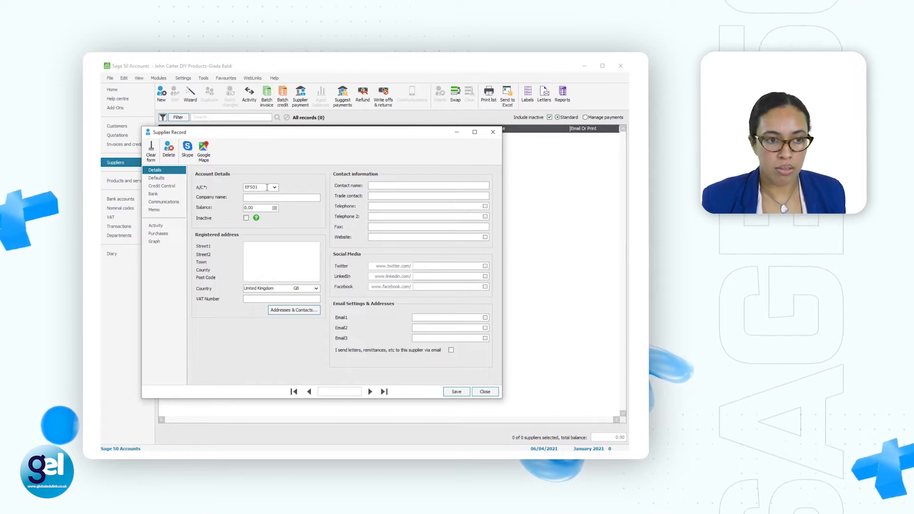
click(274, 197)
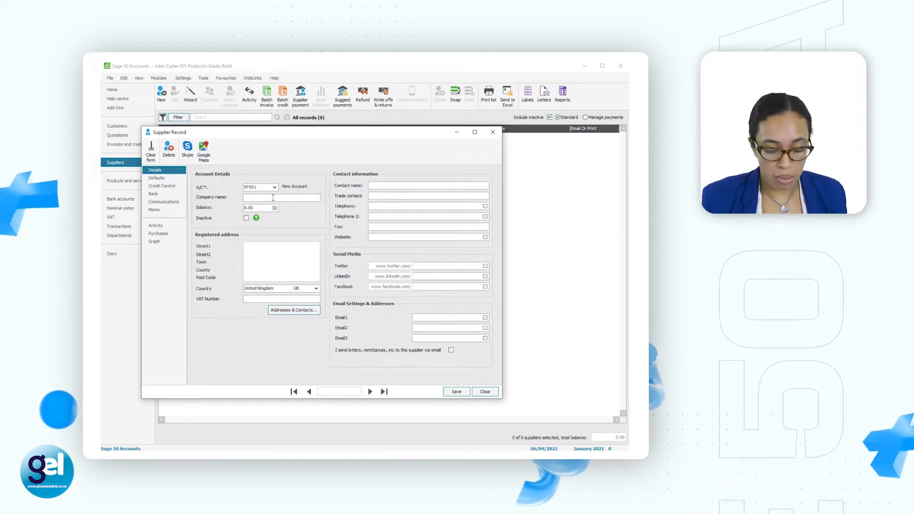
text(e)
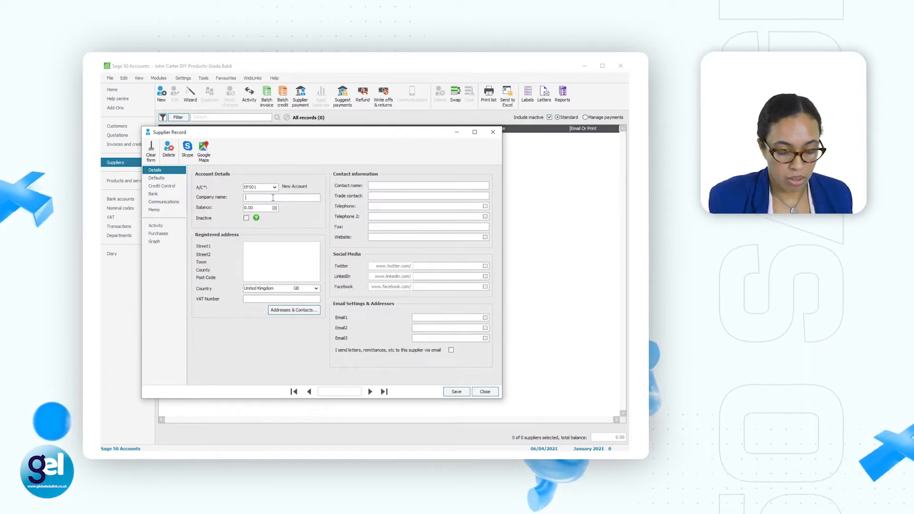
text(le)
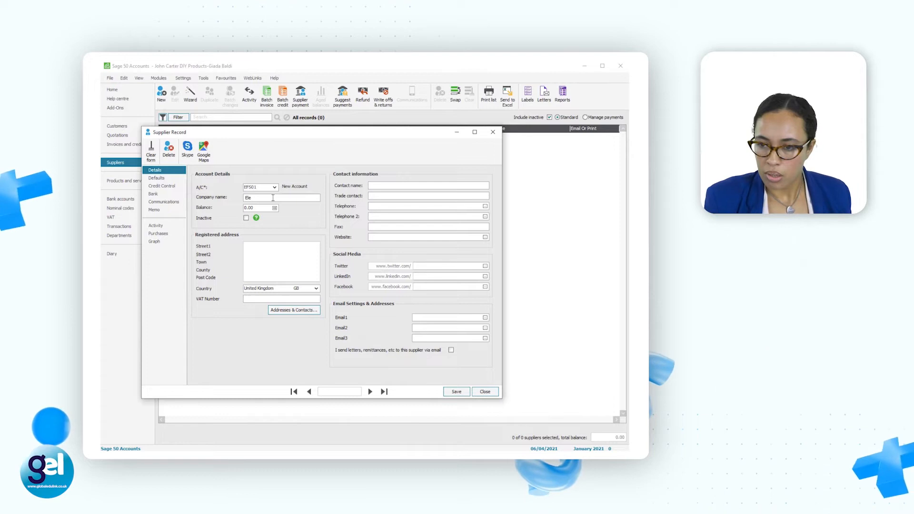
text(anor First Services Ltd)
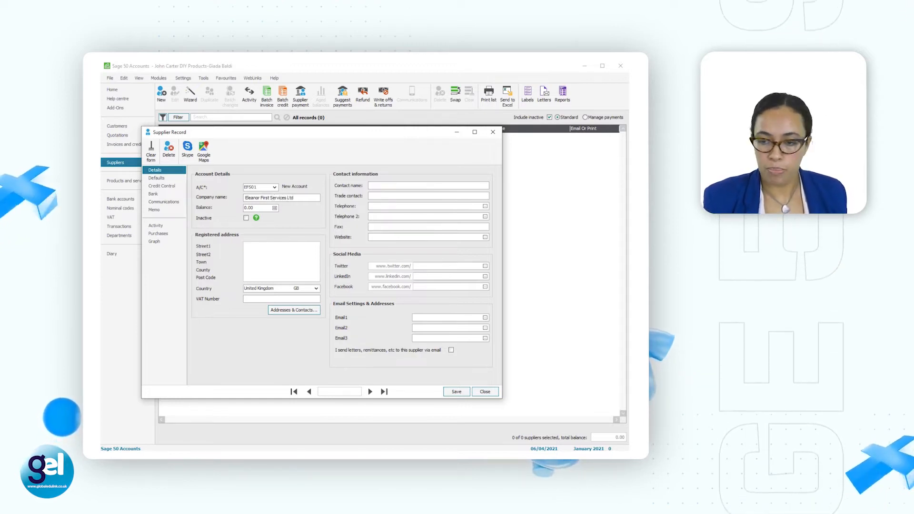
Step: Fill in the registered address of Eleanor First Services Ltd with its street, town and post code
click(277, 248)
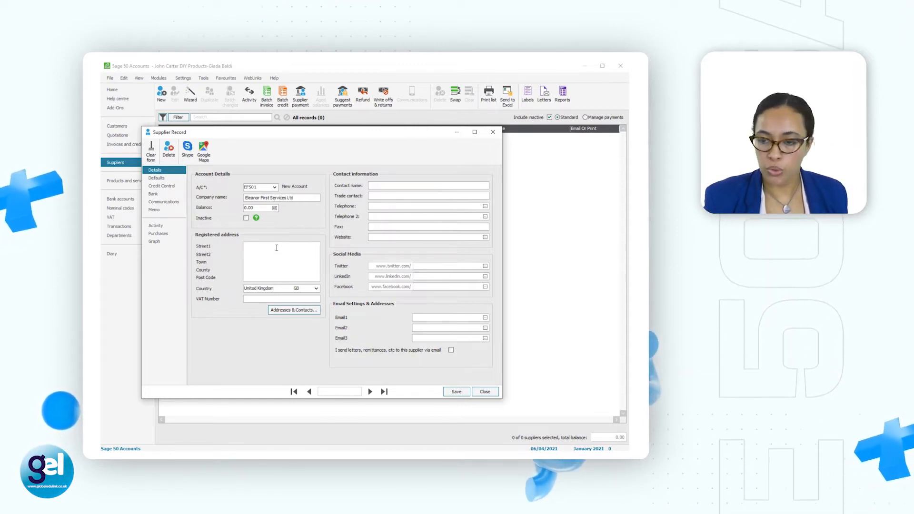
text(360 )
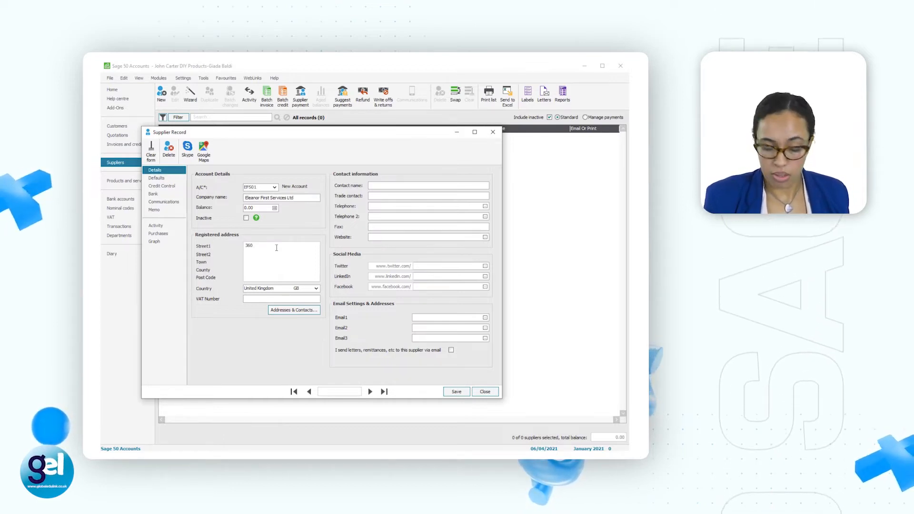
text(Fashi)
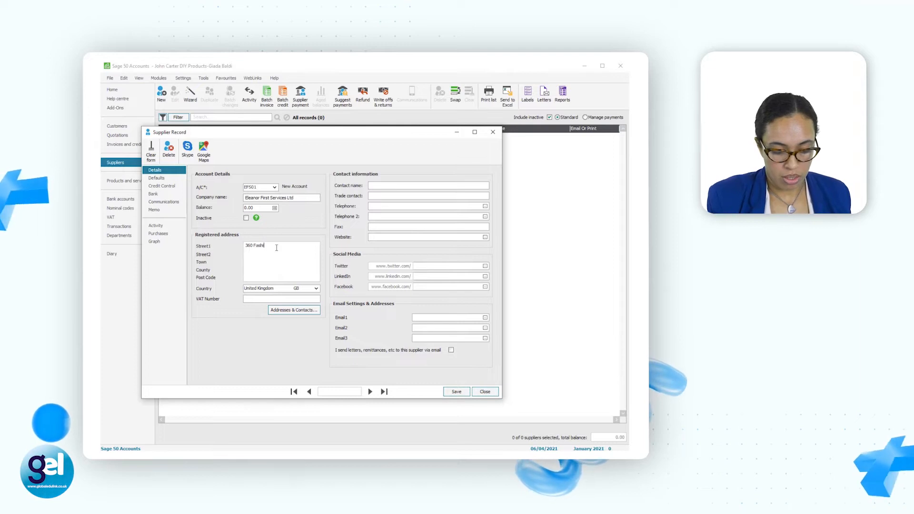
text(on R)
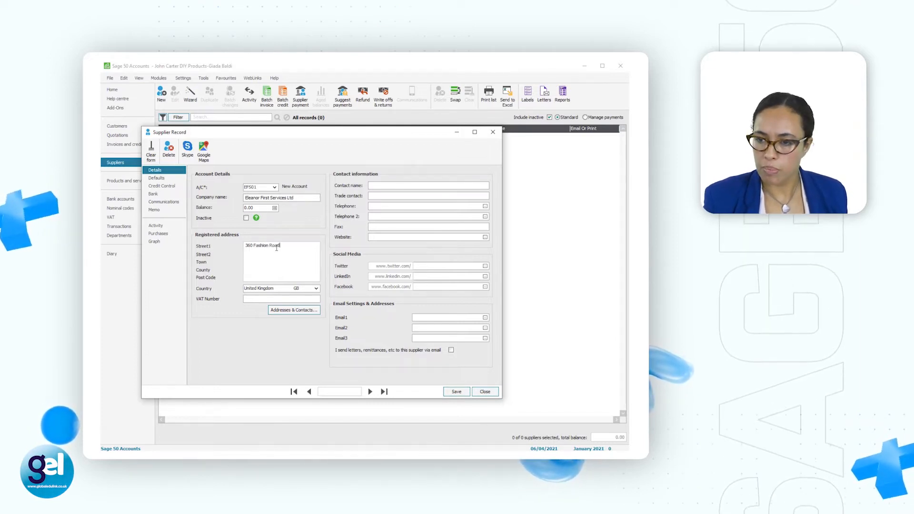
text(oad)
click(252, 260)
text(London)
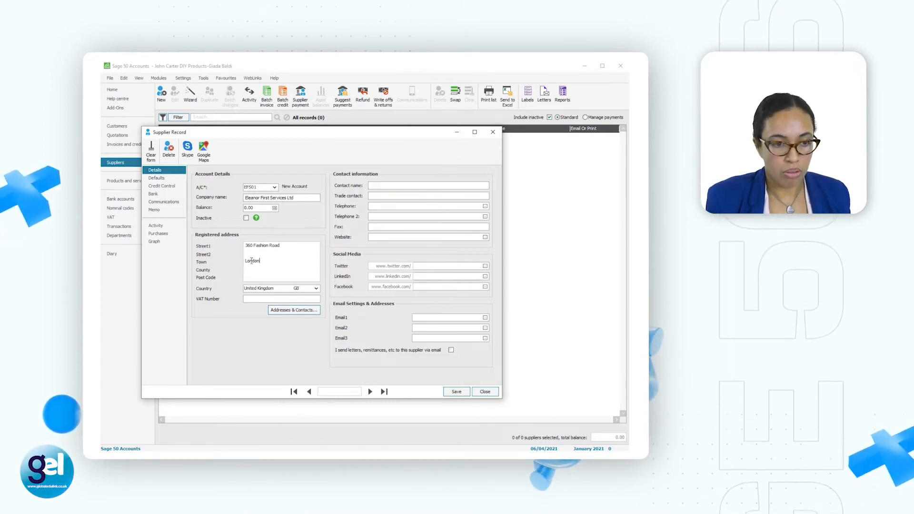
click(252, 277)
text(NW4)
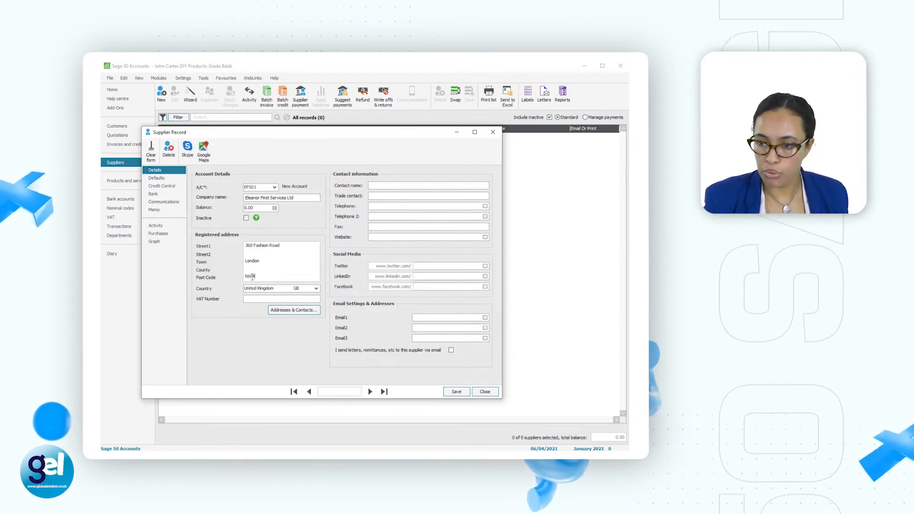
text(1 512)
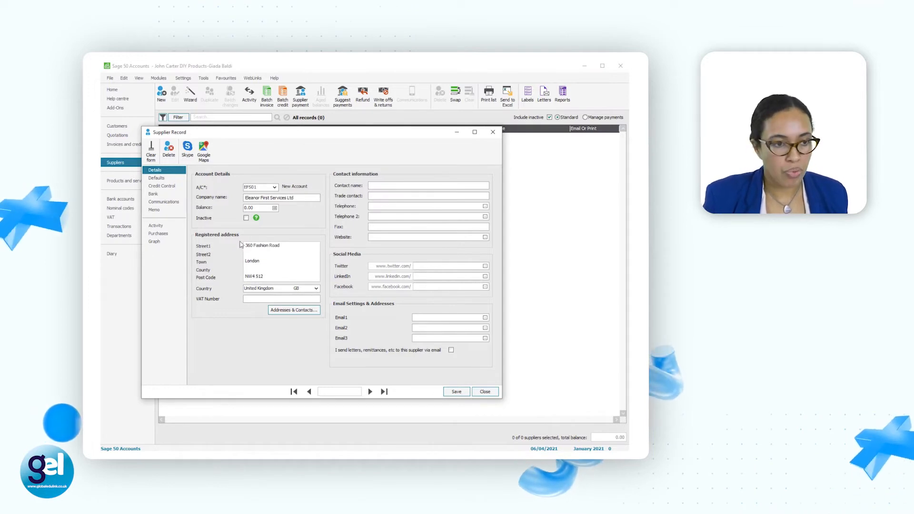
Step: Mark terms as agreed in the credit control settings of Eleanor First Services Ltd and save the supplier record
click(179, 190)
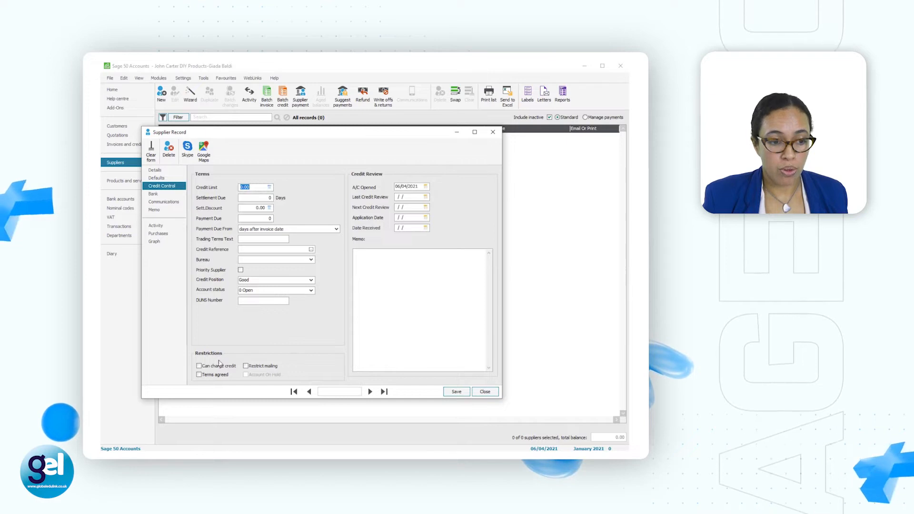
click(199, 375)
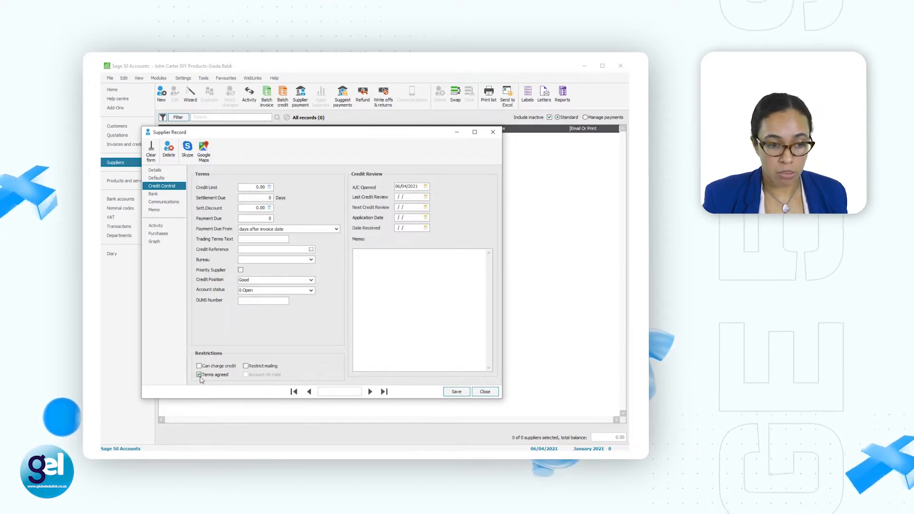
click(172, 172)
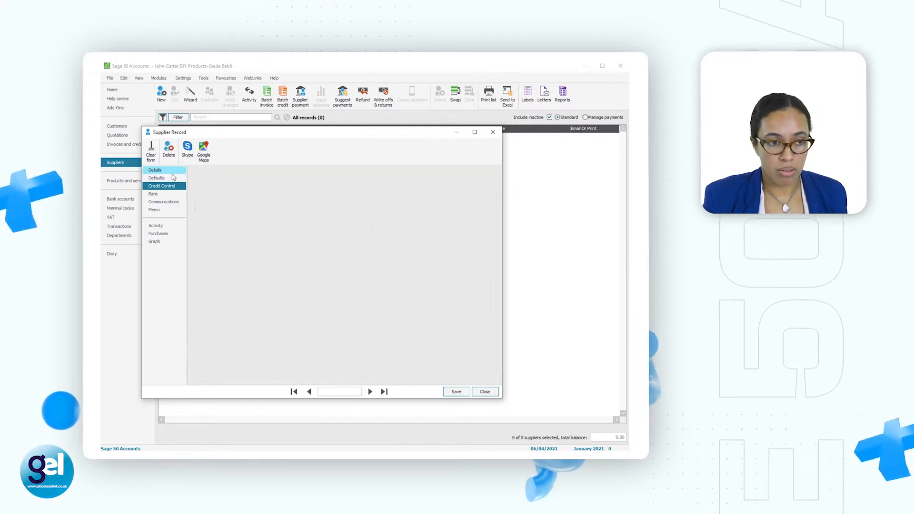
click(457, 392)
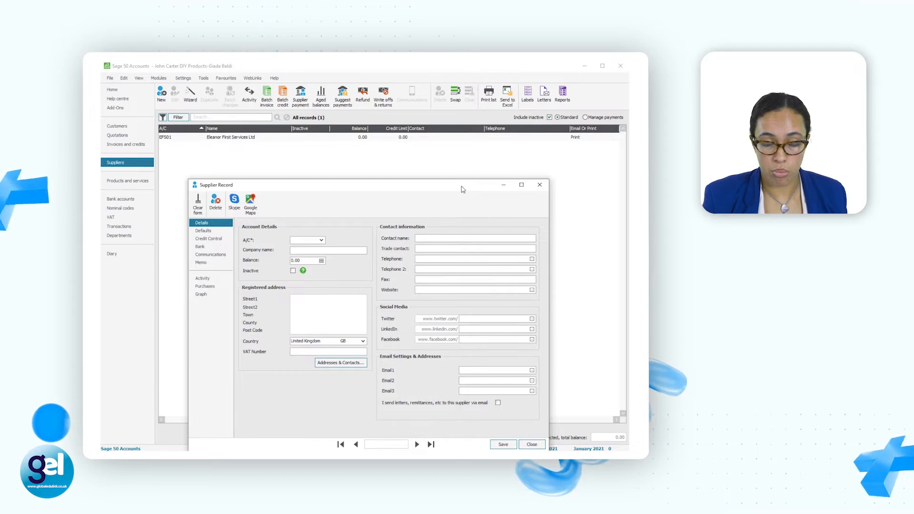
Step: Enter the account code and the company name Morales Transport Services in the blank supplier record
drag(461, 190, 439, 144)
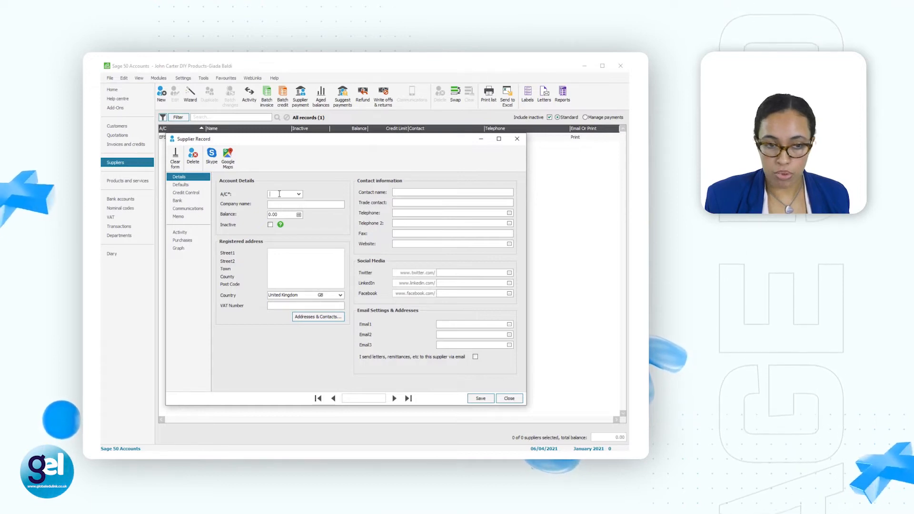
text(MTS02)
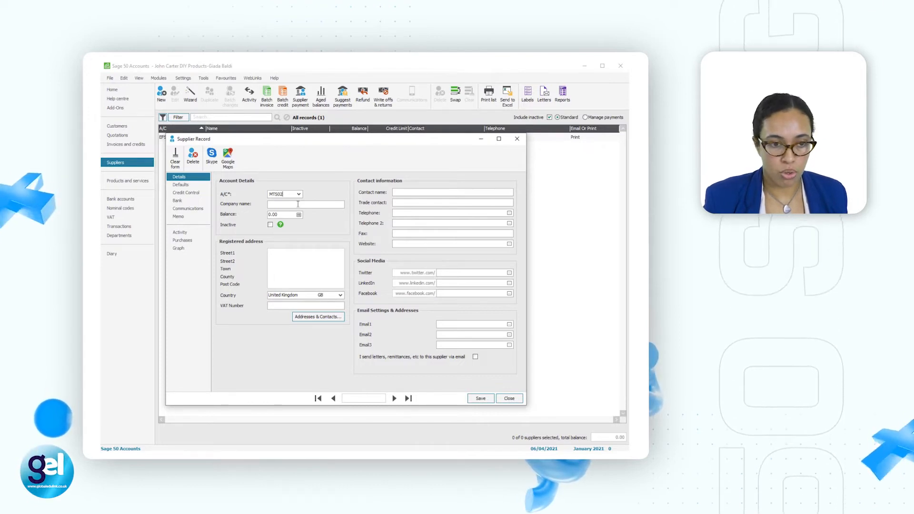
click(298, 204)
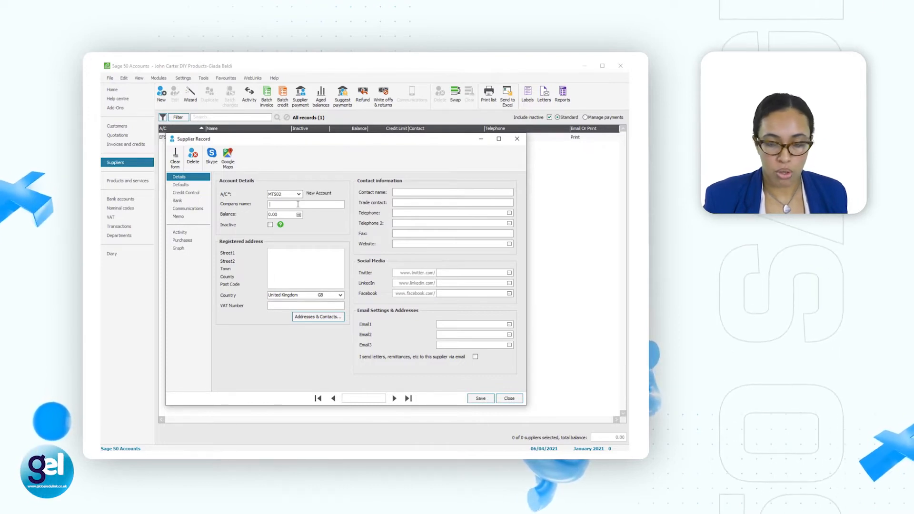
text(Morales Transport Se)
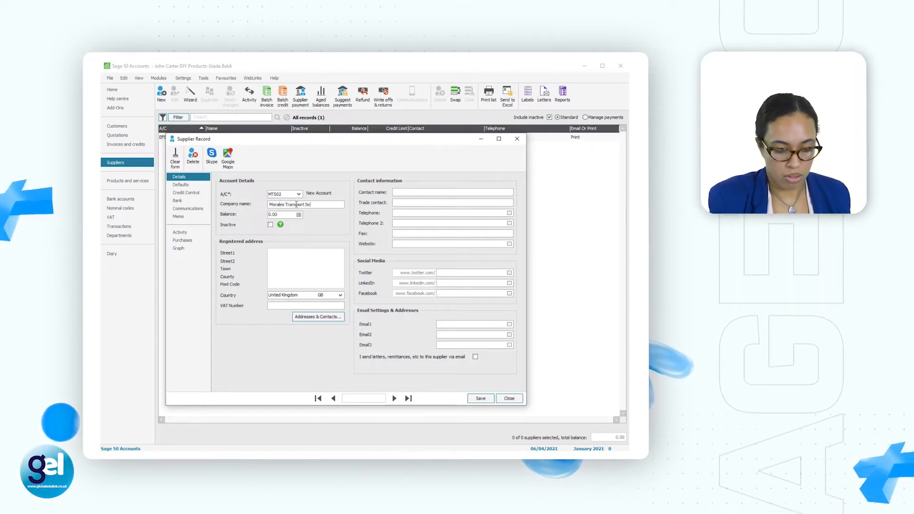
text(rvices)
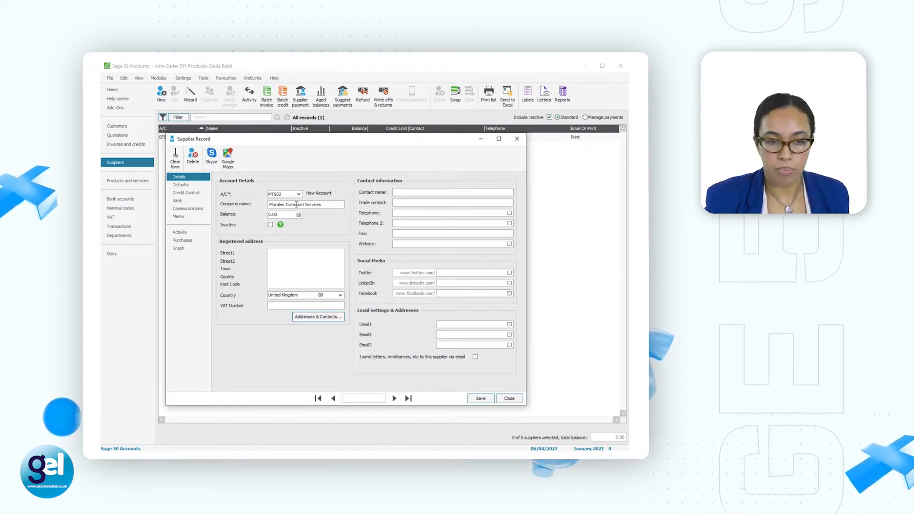
Step: Fill in the registered address of Morales Transport Services with its street, town, county and post code
click(308, 255)
text(87 B)
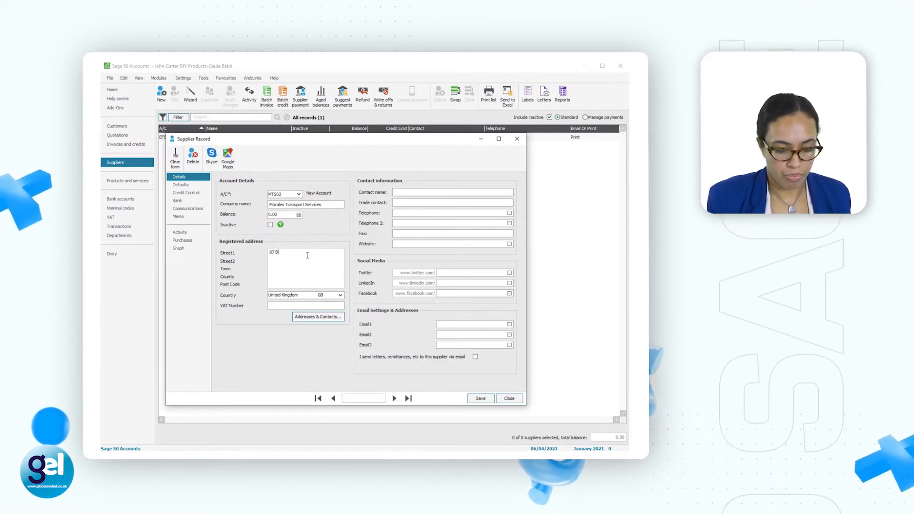
text(ank Street)
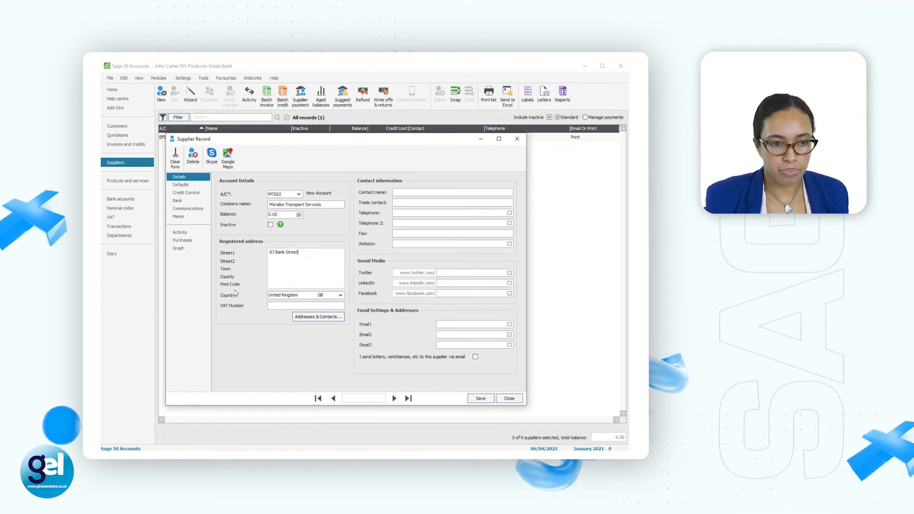
click(273, 269)
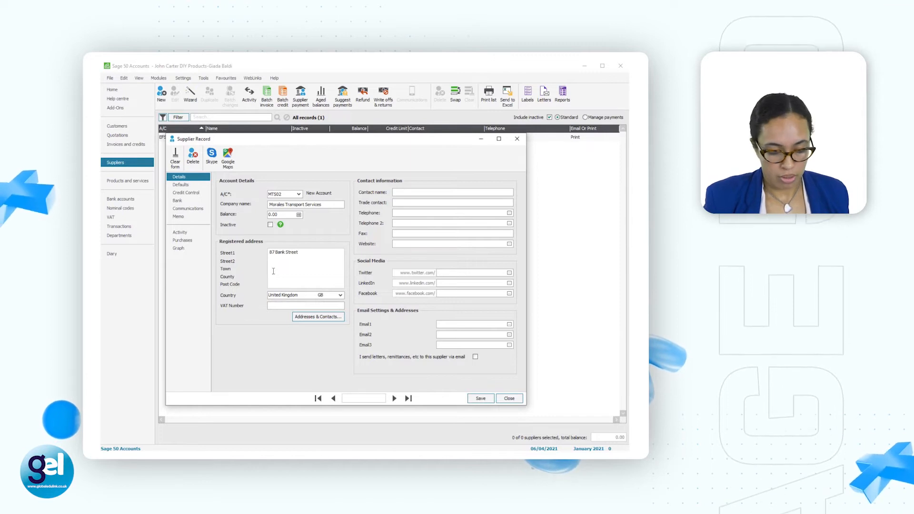
text(Ux)
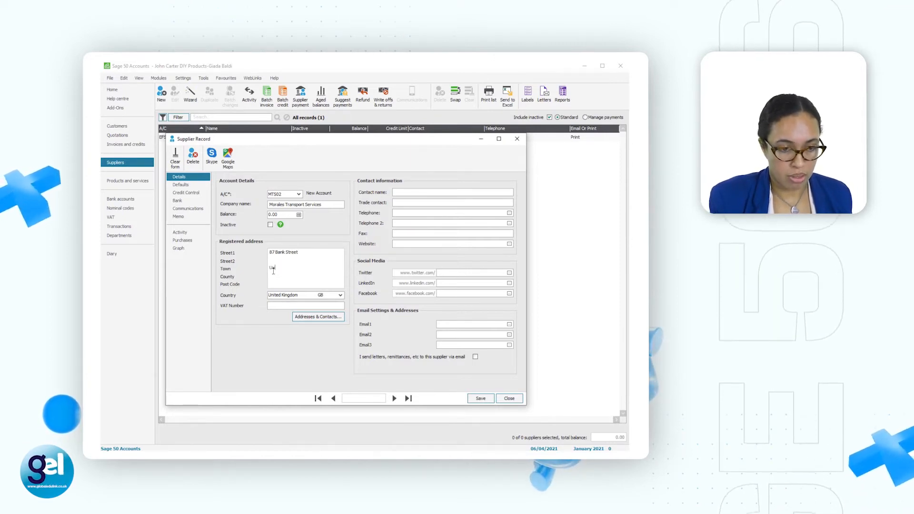
text(bridge)
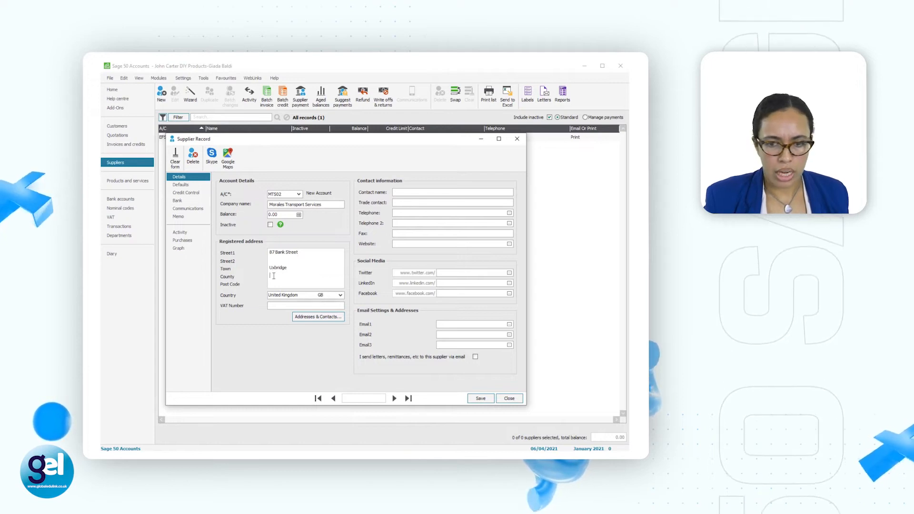
text(Middlesex)
key(Return)
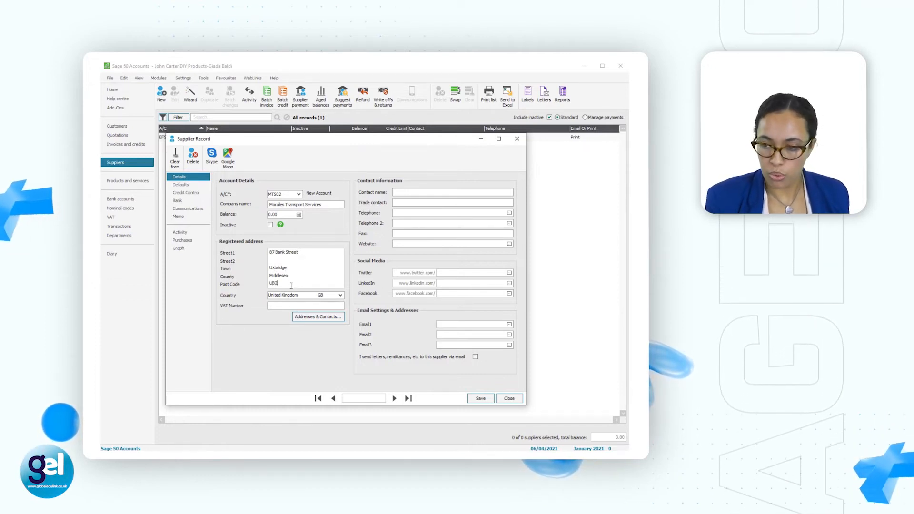
text(UB2 145)
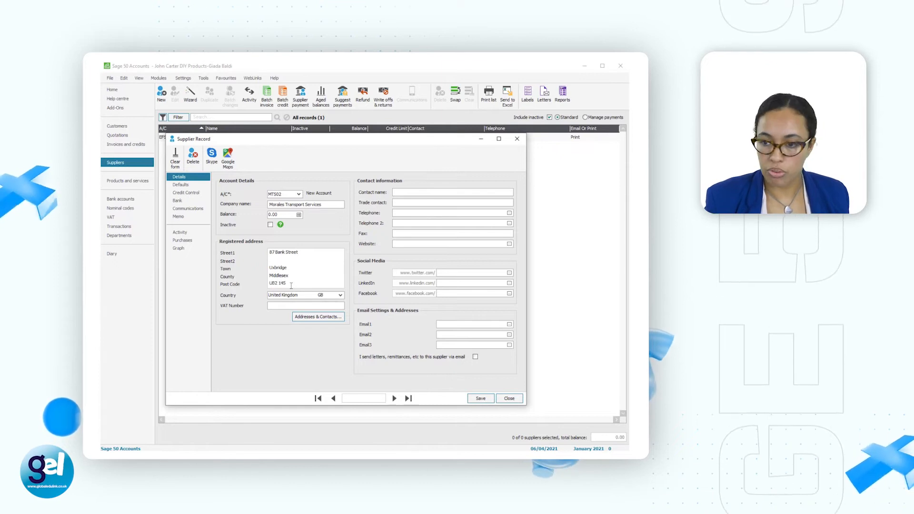
Step: Go through the credit control terms of Morales Transport Services and save the supplier record
click(194, 194)
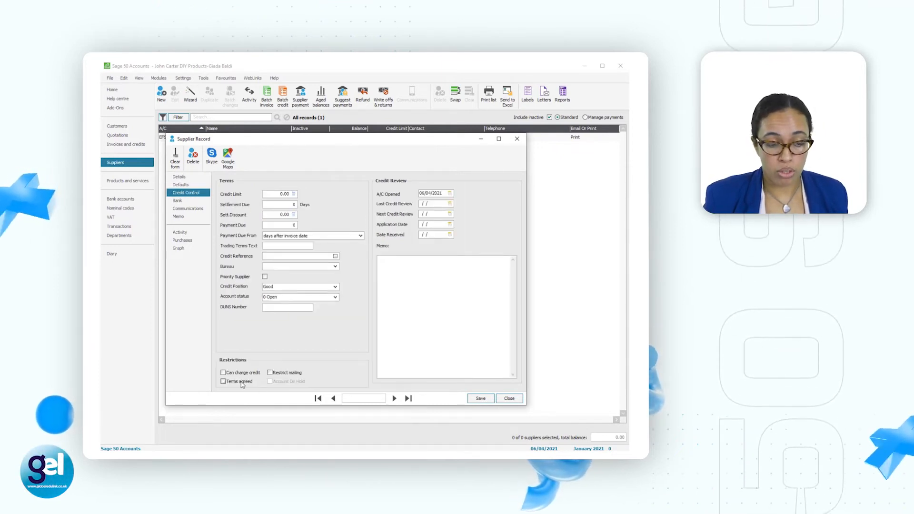
click(180, 176)
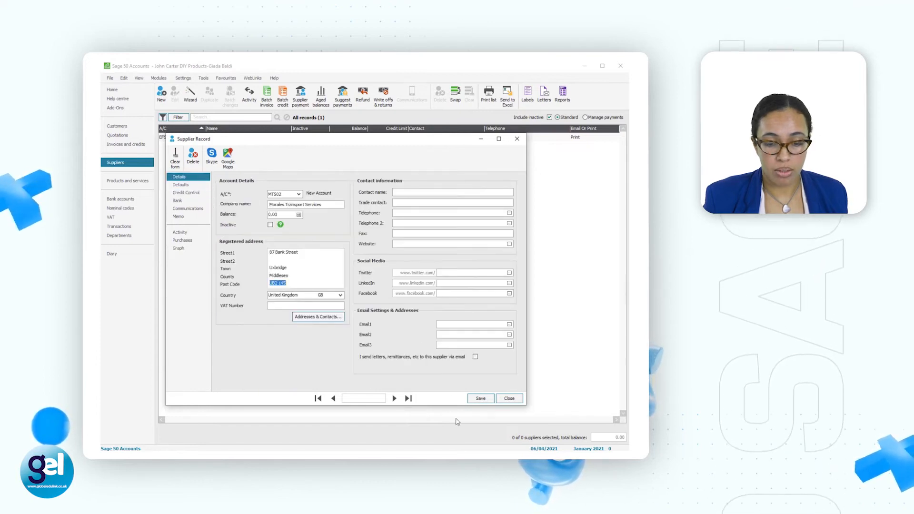
click(481, 399)
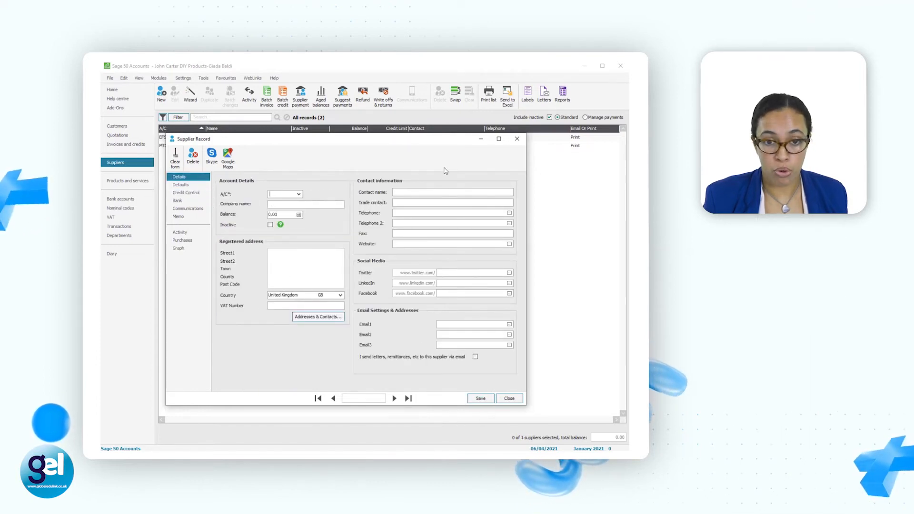
Step: Enter the account code and the company name Marketing Solutions Ltd in the blank supplier record
mouse_move(446, 144)
mouse_down()
mouse_move(465, 186)
mouse_move(448, 162)
mouse_up()
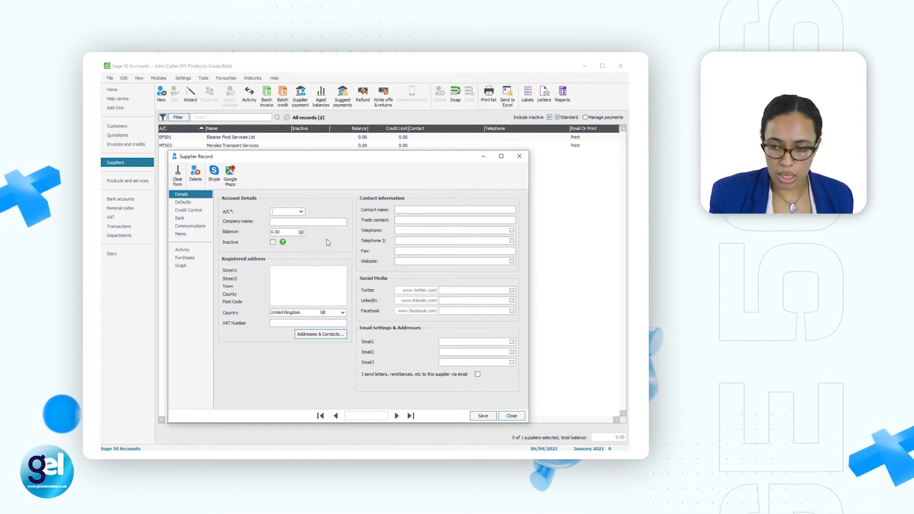
text(MSO)
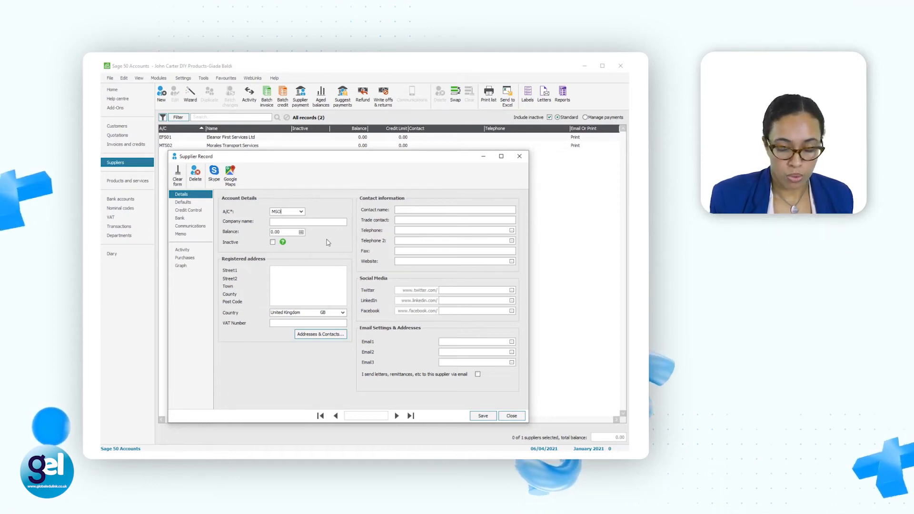
text(003)
click(297, 221)
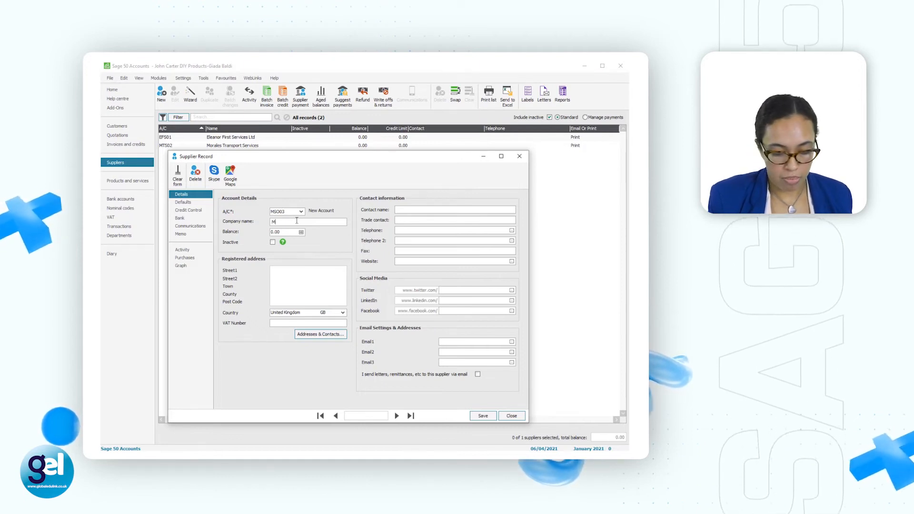
text(Marketing)
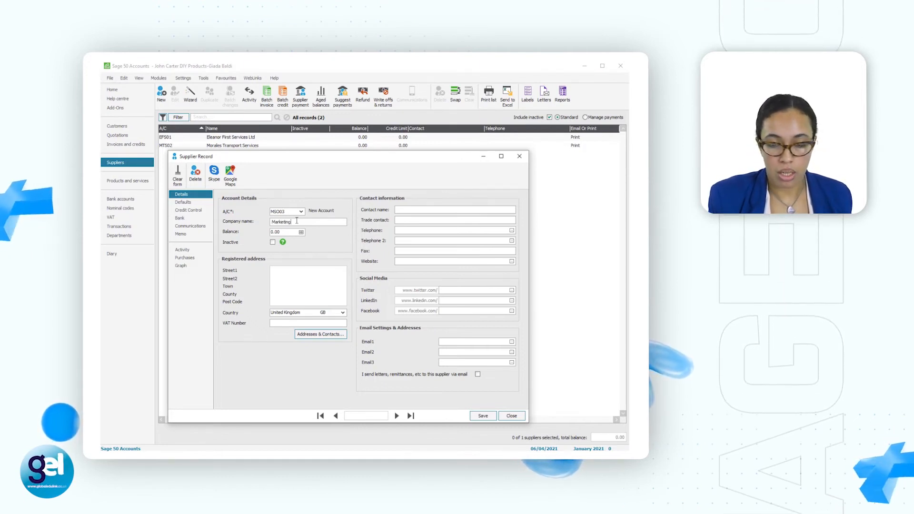
text( Solution)
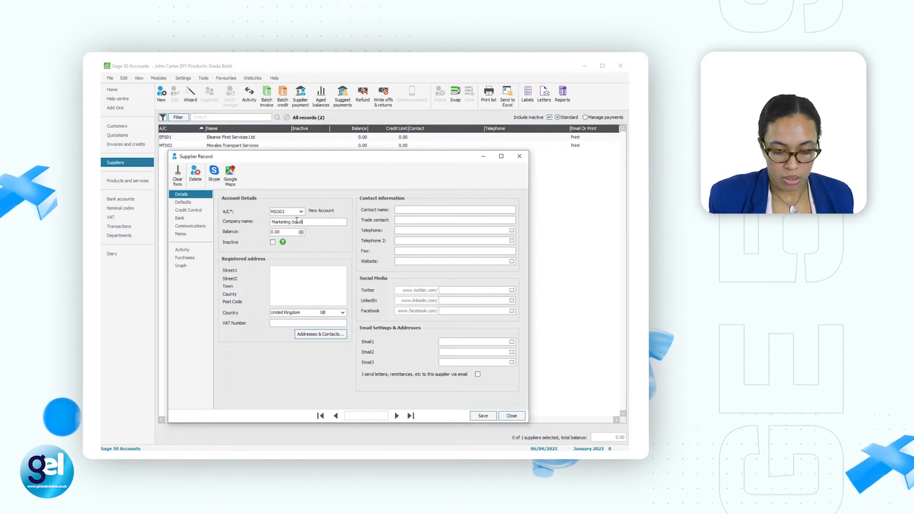
text(s Ltd)
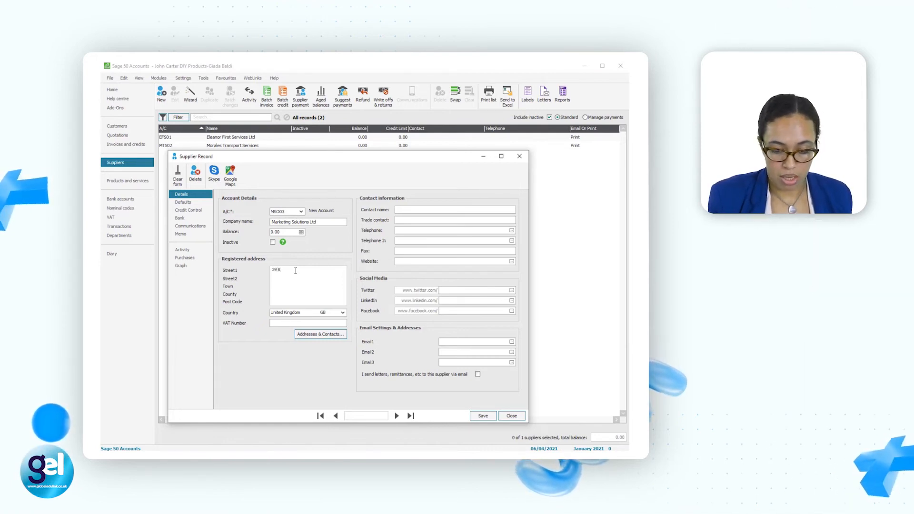
Step: Fill in the registered address of Marketing Solutions Ltd with its street, town and post code
text(W)
key(BackSpace)
key(BackSpace)
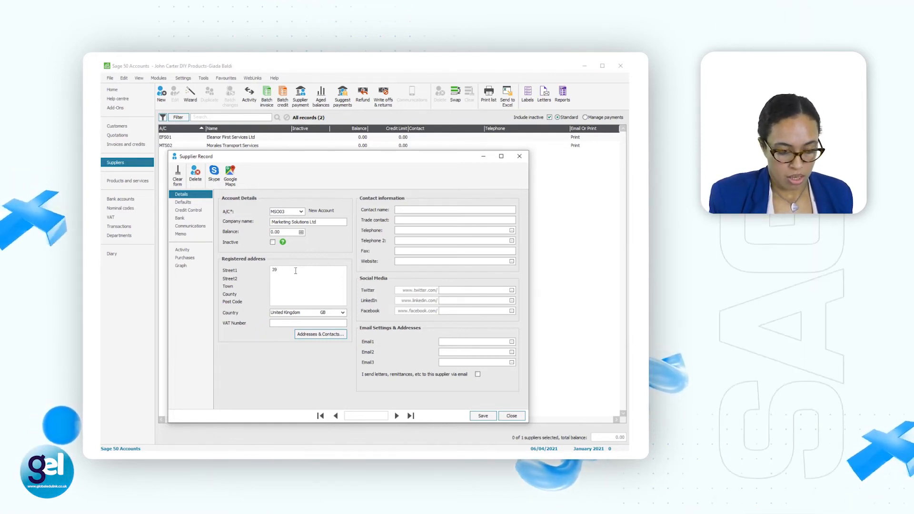
text(Vegas)
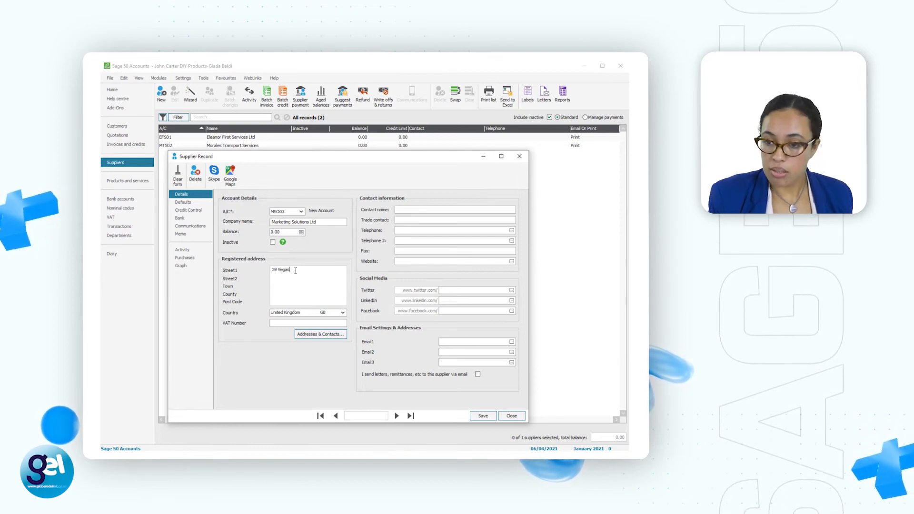
text( Road)
key(Return)
key(Return)
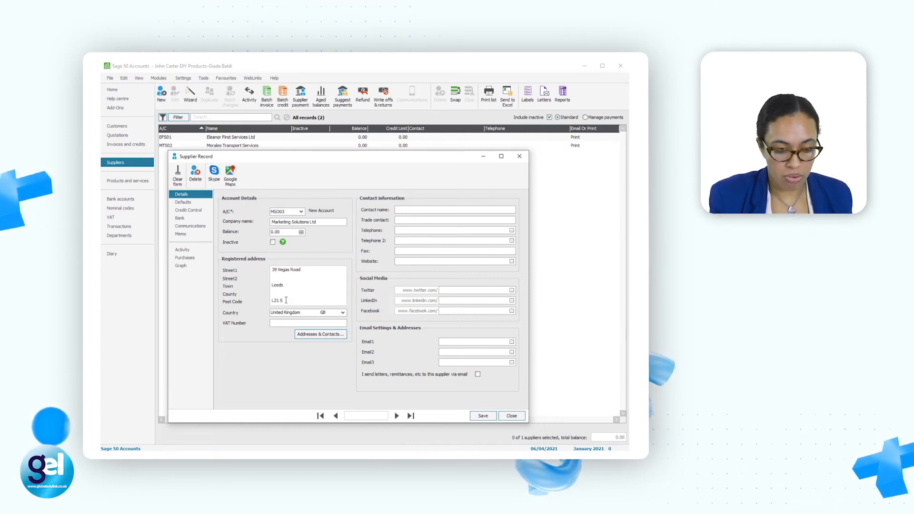
text(5AJ)
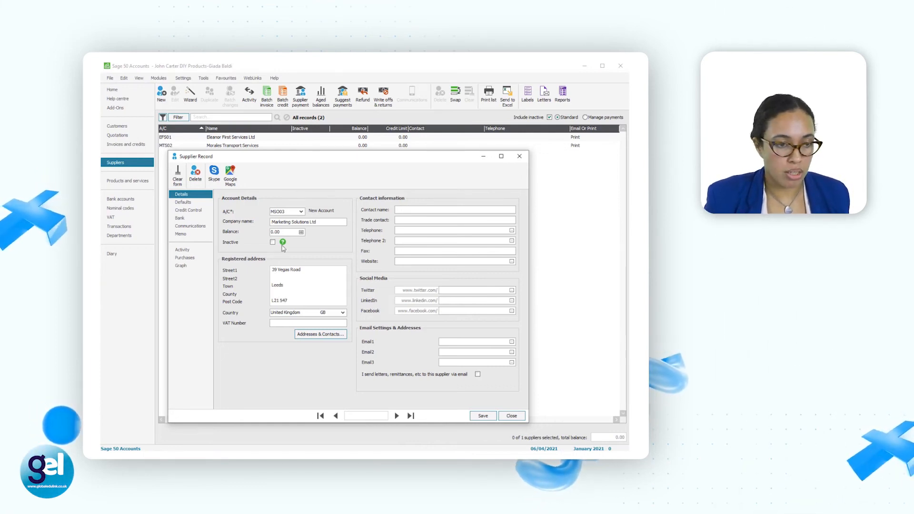
Step: Mark terms as agreed in the credit control settings of Marketing Solutions Ltd, then save and close the supplier record
click(188, 210)
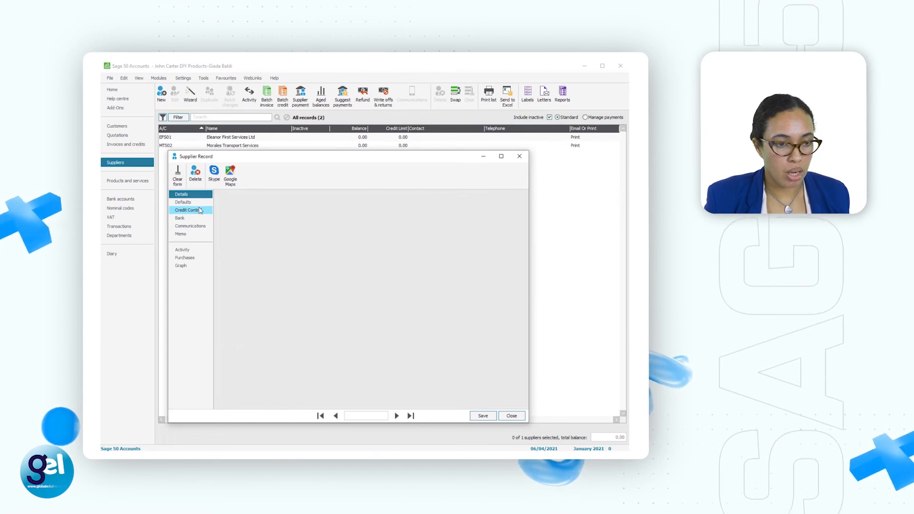
click(254, 400)
click(196, 196)
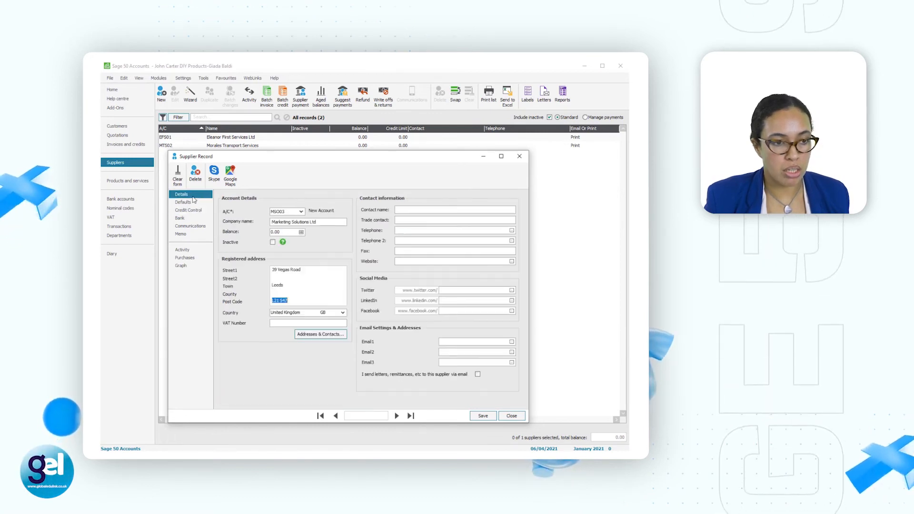
click(476, 416)
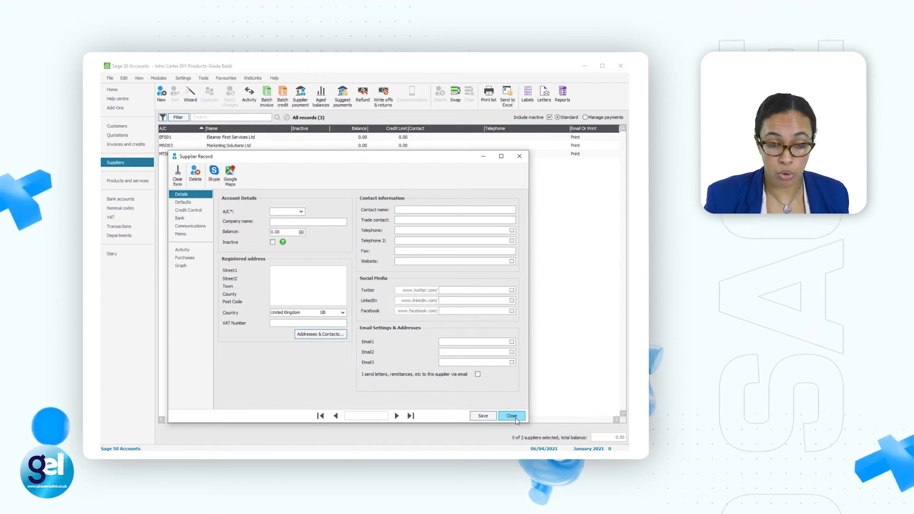
click(516, 417)
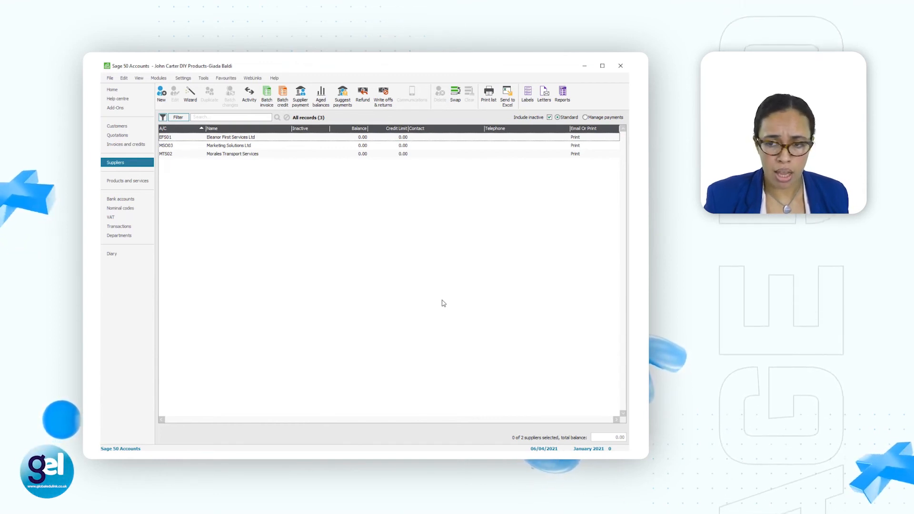
Step: Open the saved supplier record of Morales Transport Services to review its details, then close it
click(265, 156)
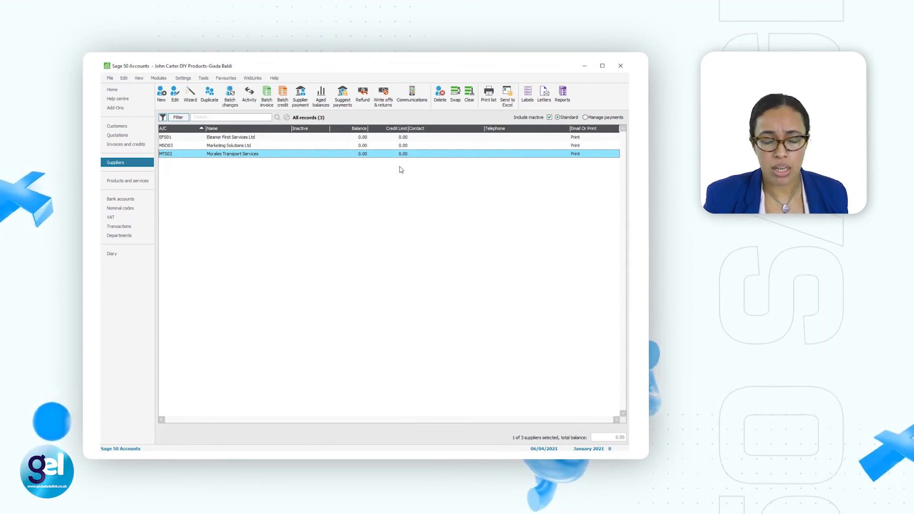
click(175, 94)
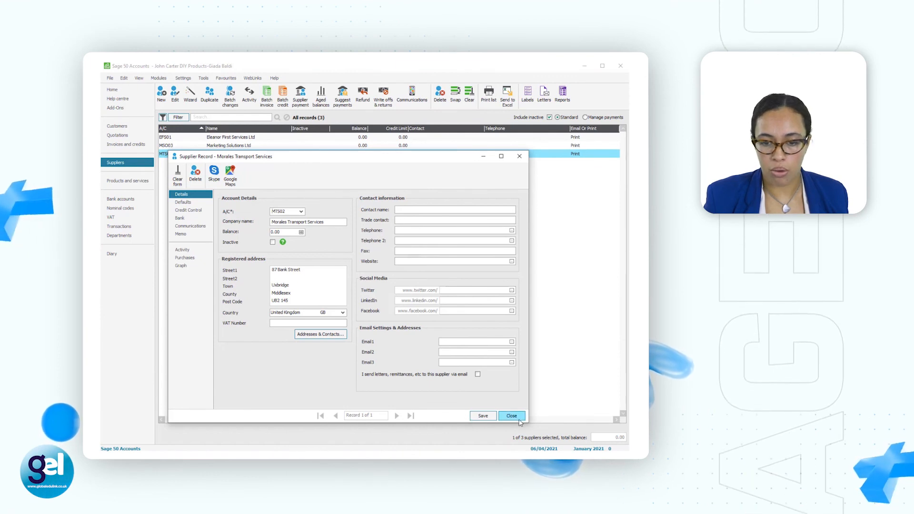
click(520, 156)
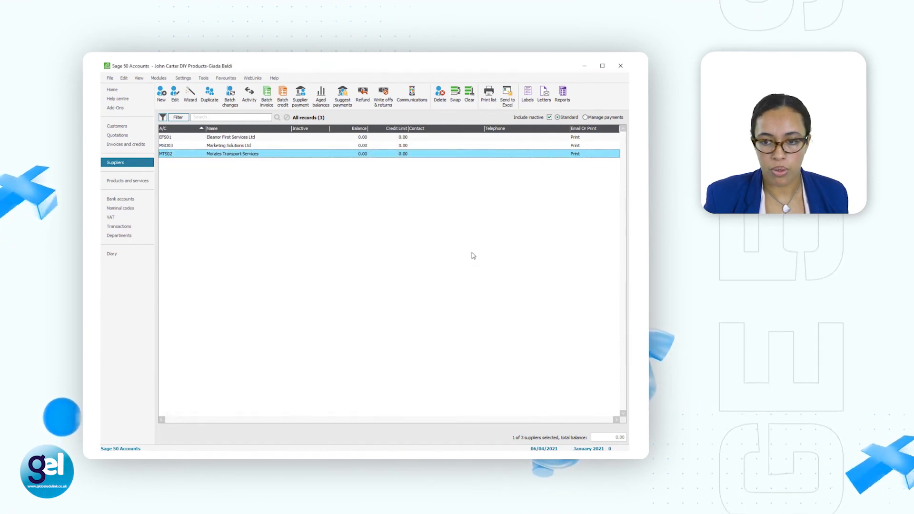